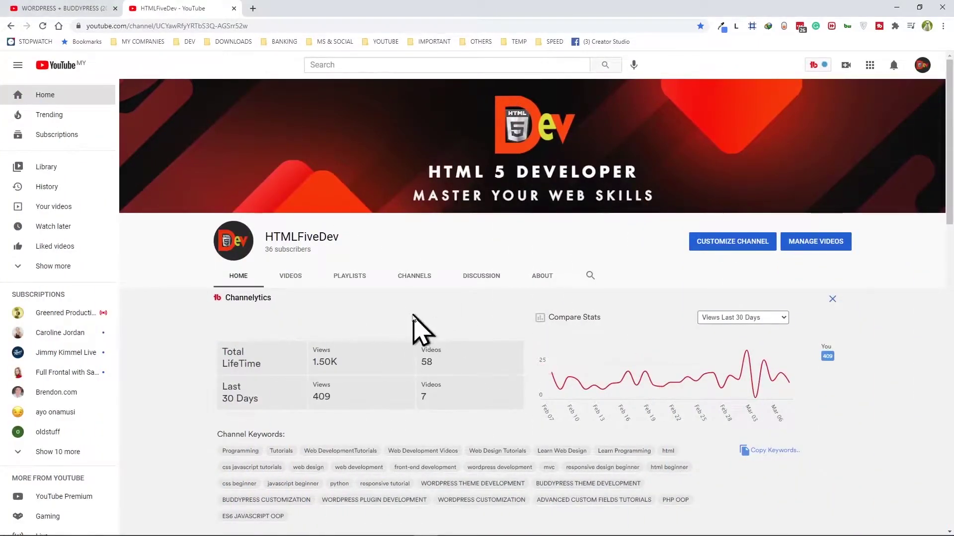
scroll(417, 333, down, 7)
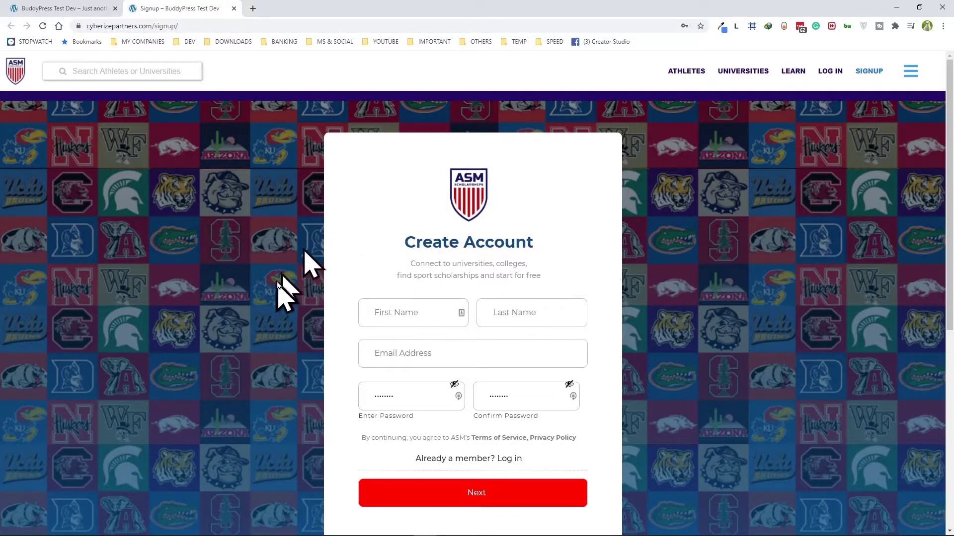
Step: Enter the test athlete's first and last name, a test e-mail address and password, then continue to the next step
click(390, 311)
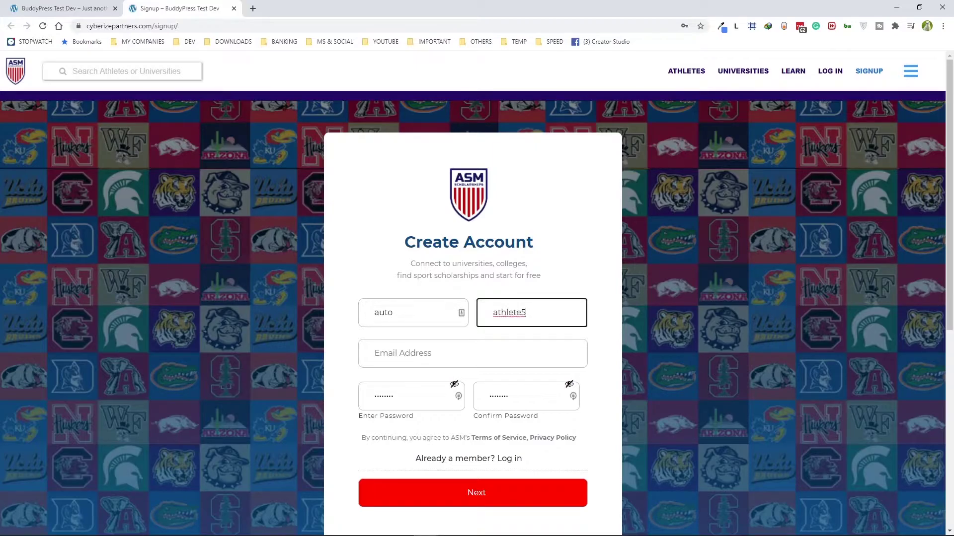
click(563, 356)
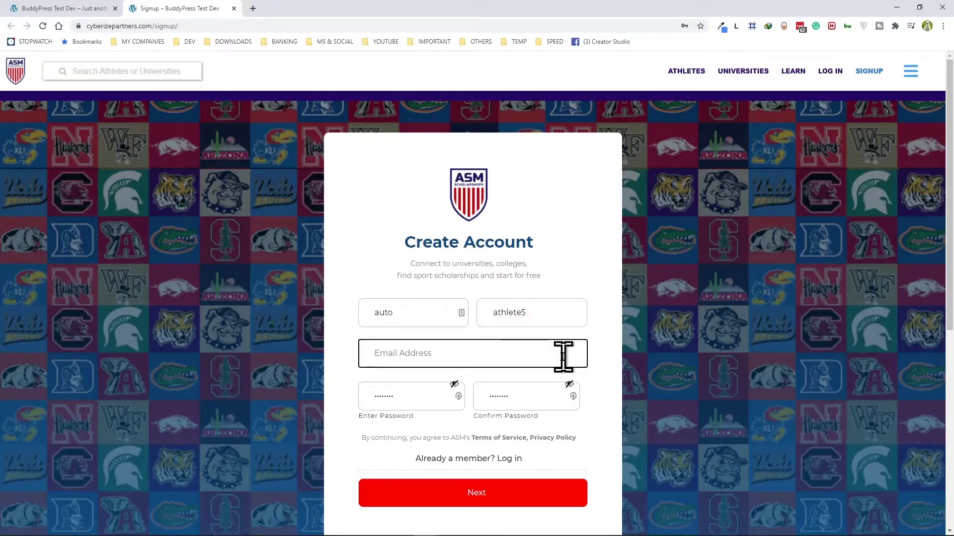
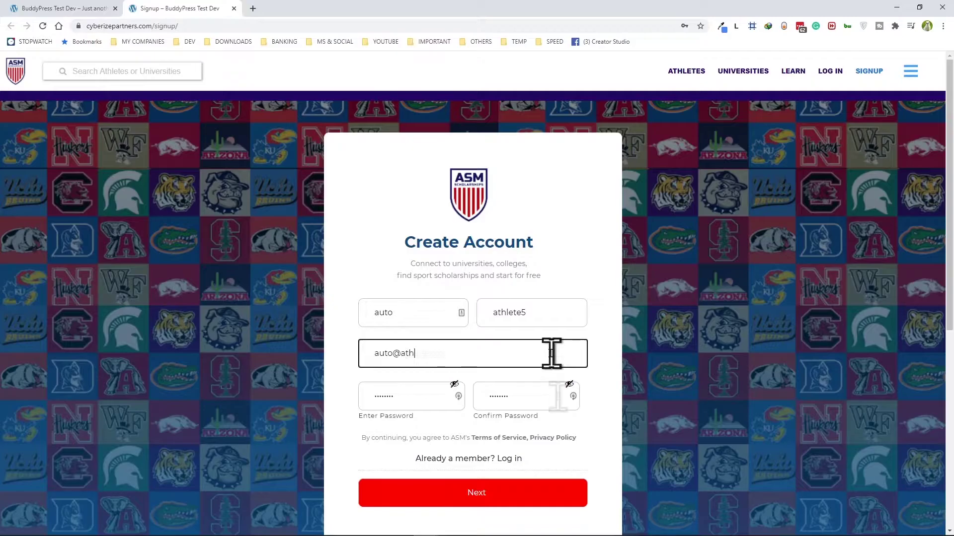
click(350, 403)
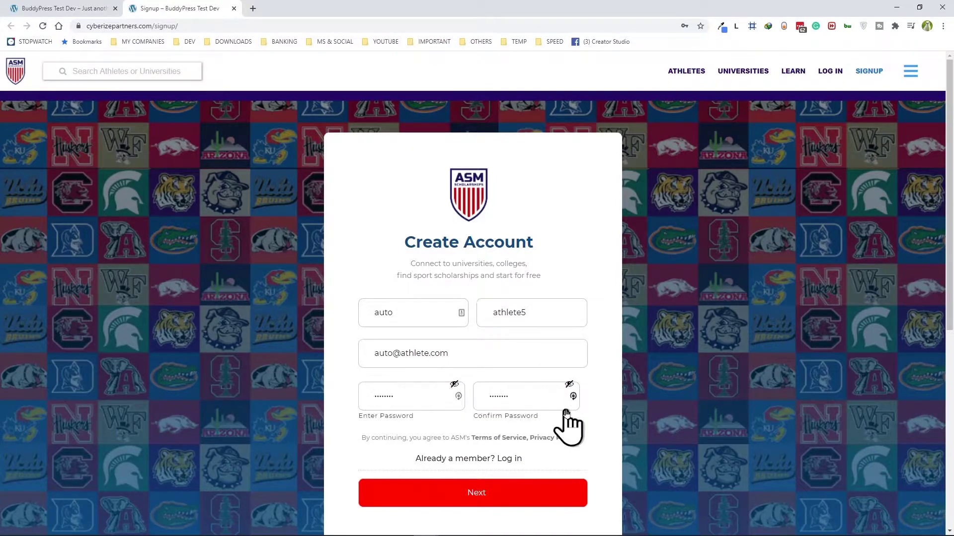
click(477, 495)
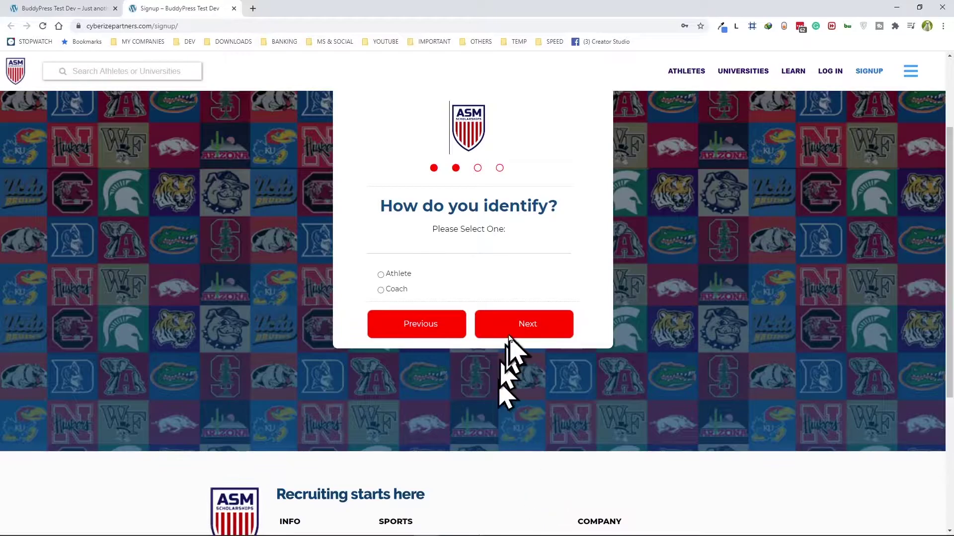
Step: Choose Athlete as the identity, enter a test phone number, and submit the signup
scroll(509, 338, up, 1)
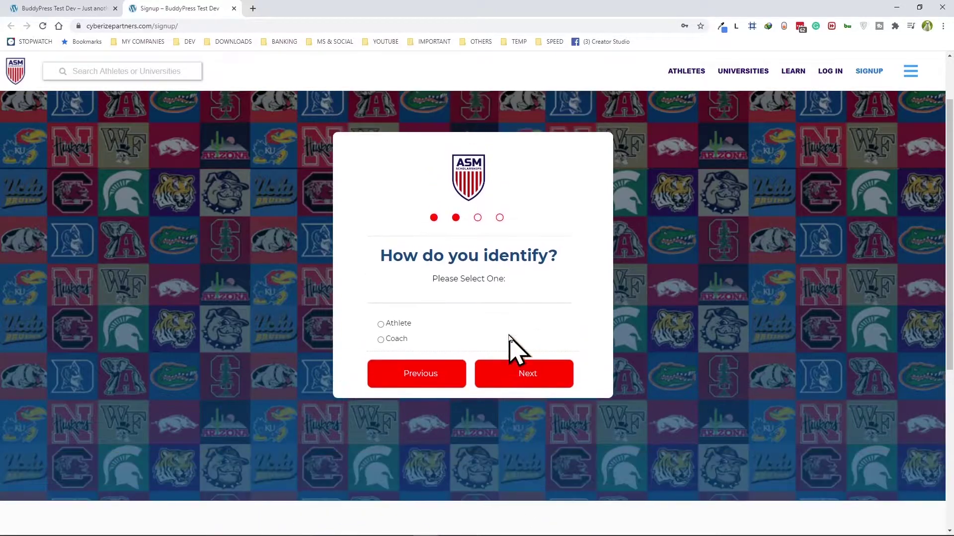
click(381, 324)
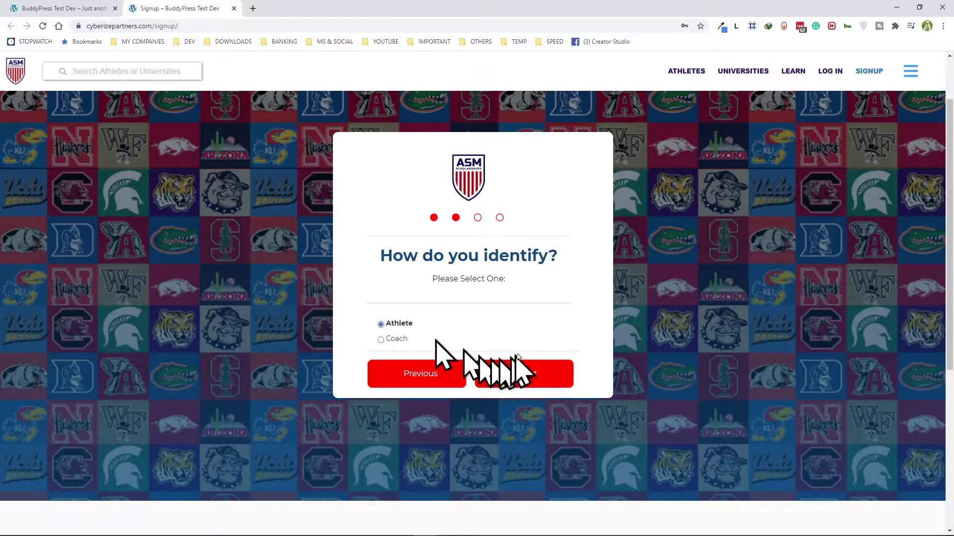
click(527, 380)
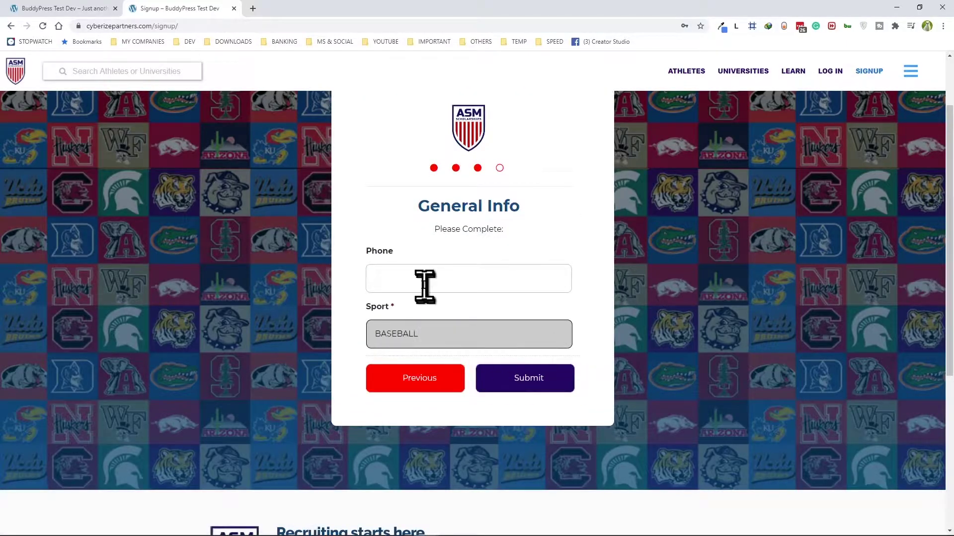
click(426, 278)
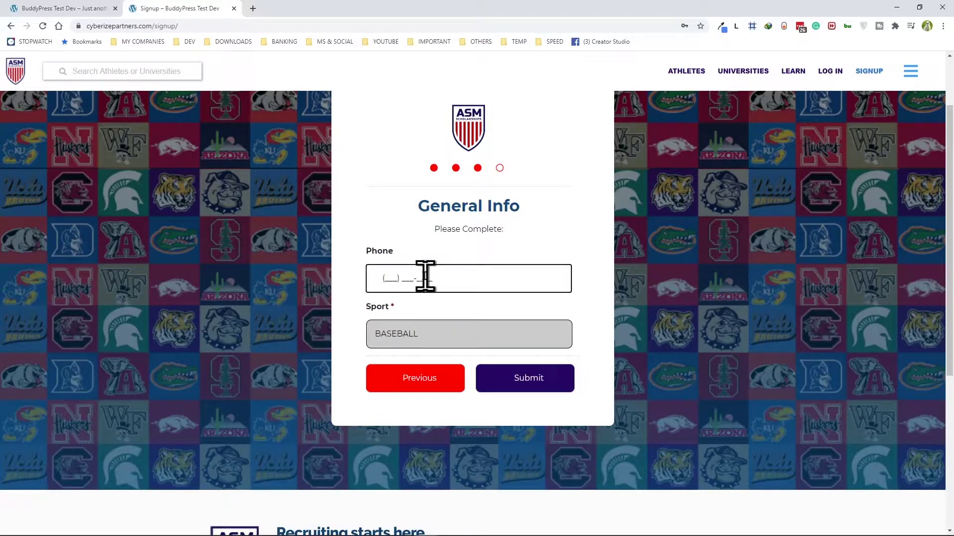
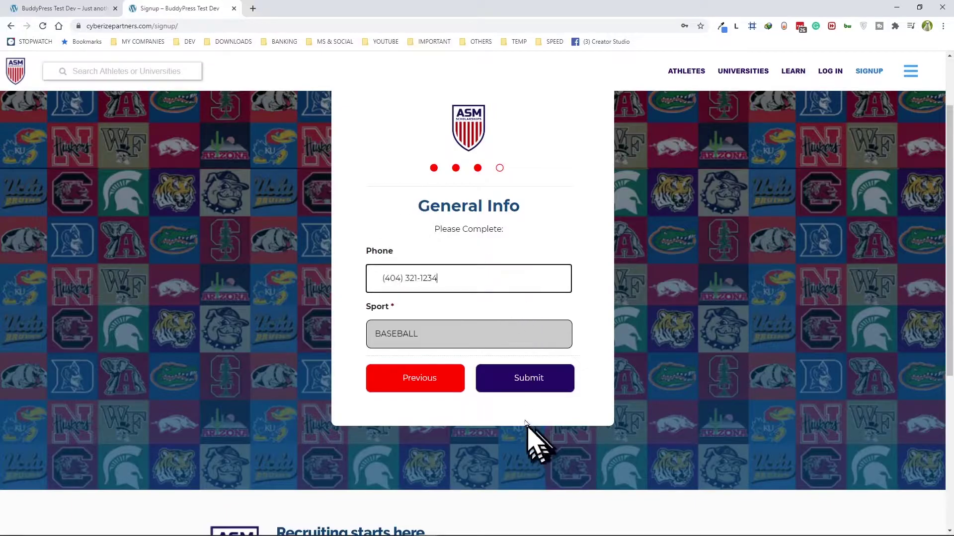
click(521, 382)
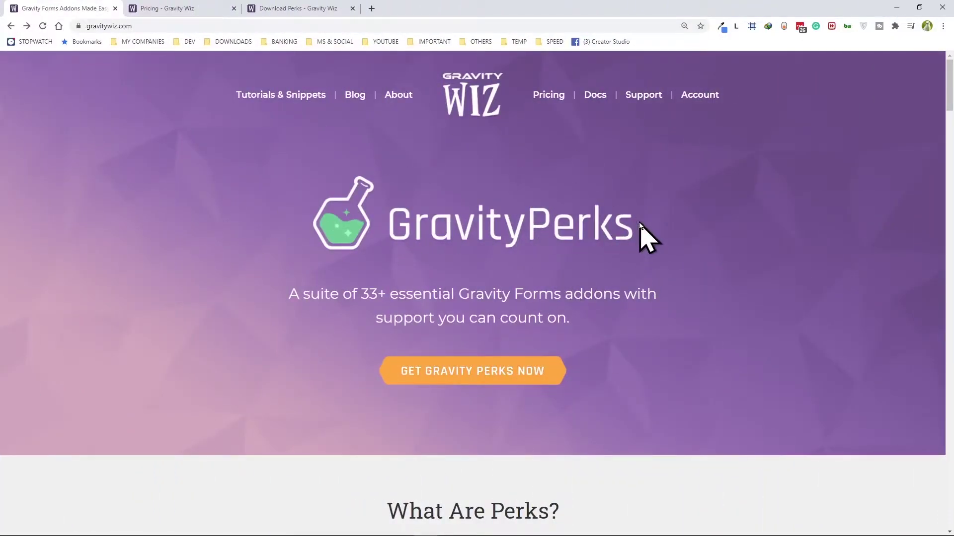
Step: Go from Gravity Wiz pricing to the Download Perks list and scroll to GP Auto Login
click(181, 7)
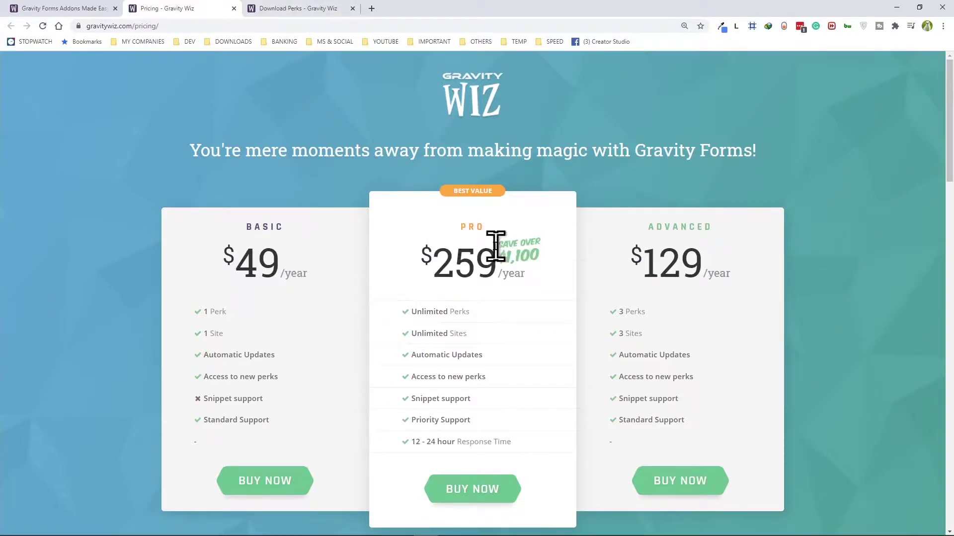
click(290, 14)
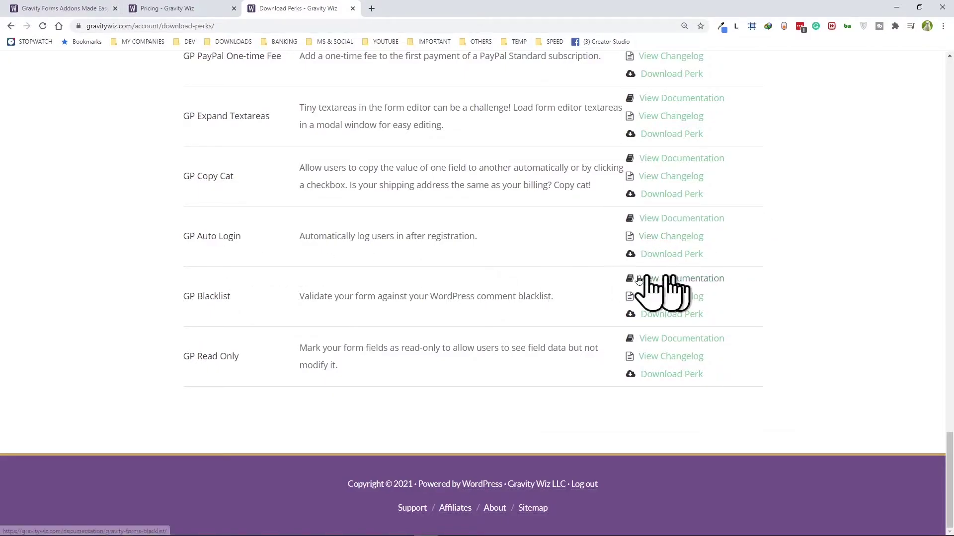
scroll(365, 293, up, 20)
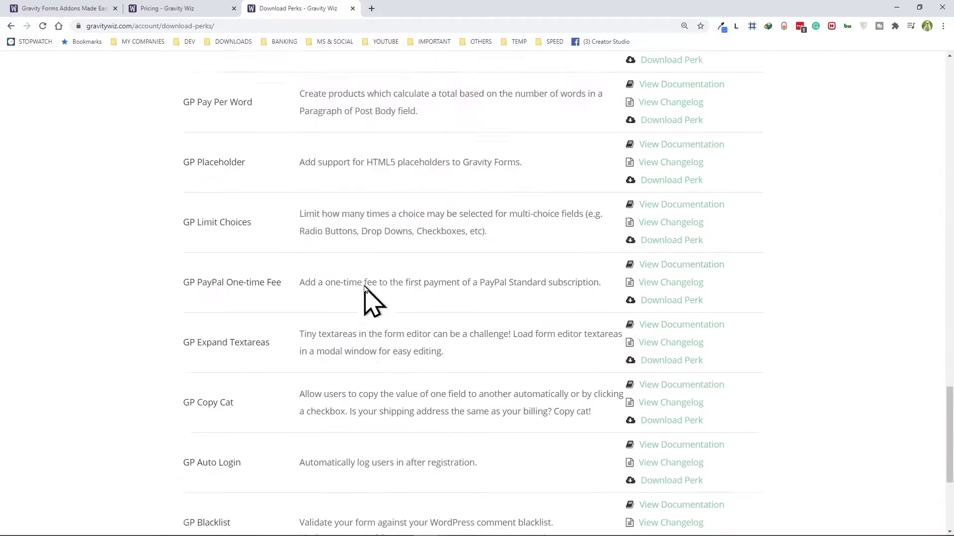
scroll(365, 293, up, 12)
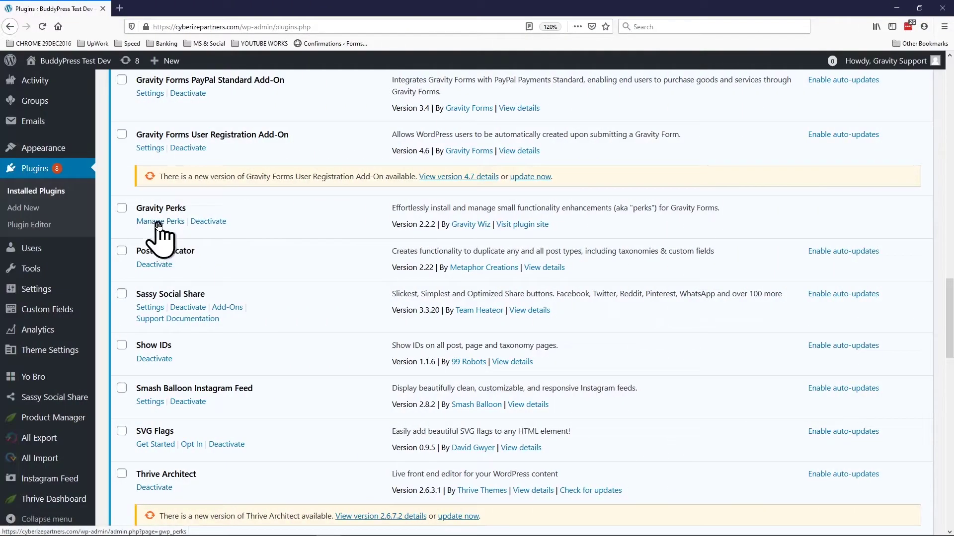
Step: Browse the Manage Perks page, then find GP Auto Login active on the Plugins list
click(160, 221)
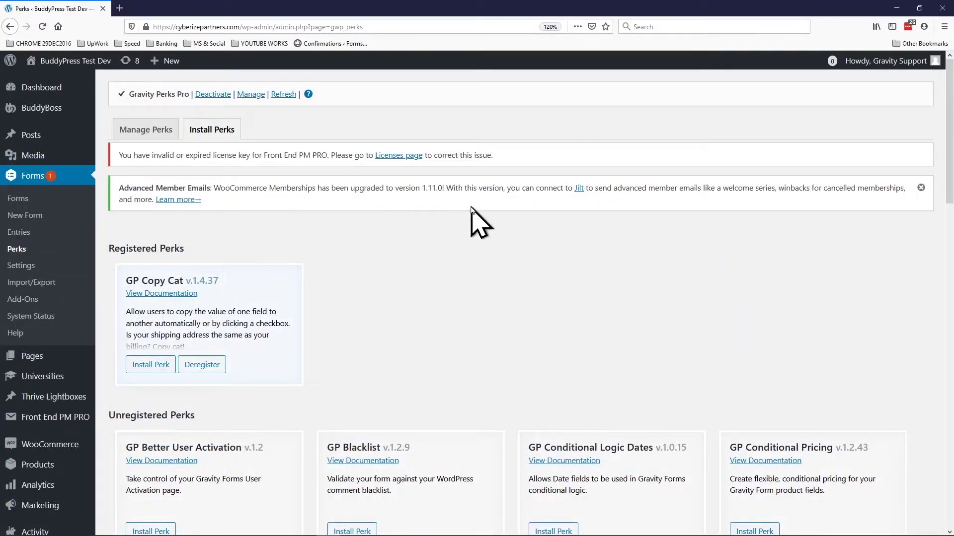
scroll(473, 219, down, 10)
scroll(498, 320, down, 8)
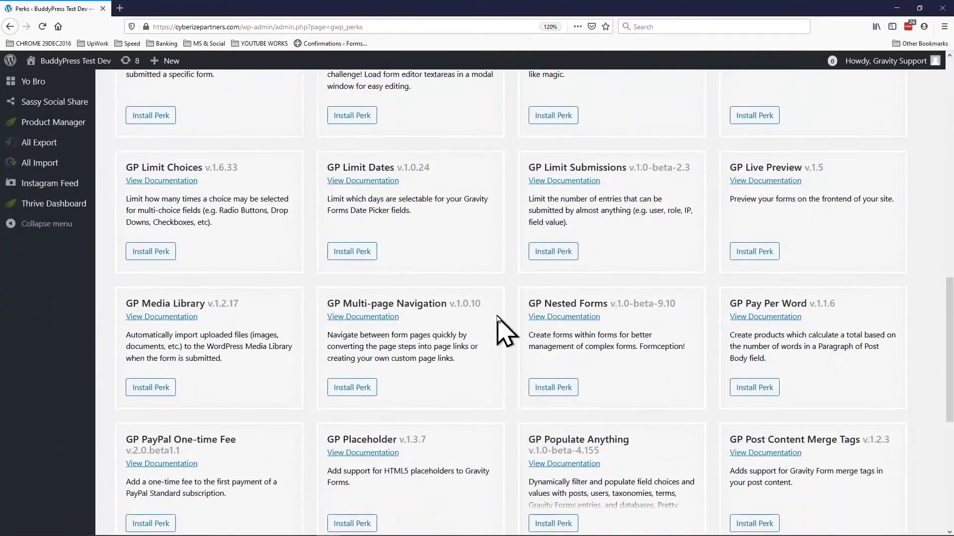
scroll(502, 219, up, 15)
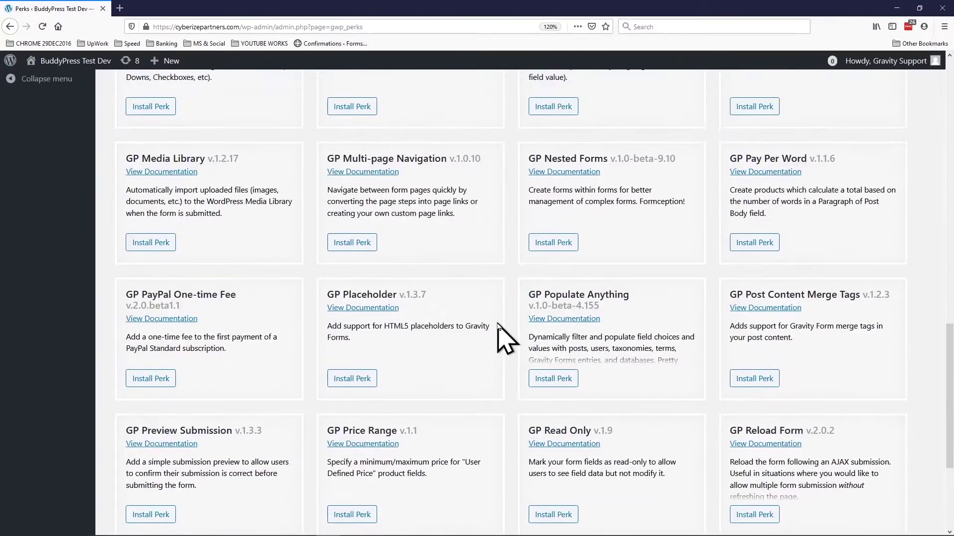
scroll(617, 291, up, 5)
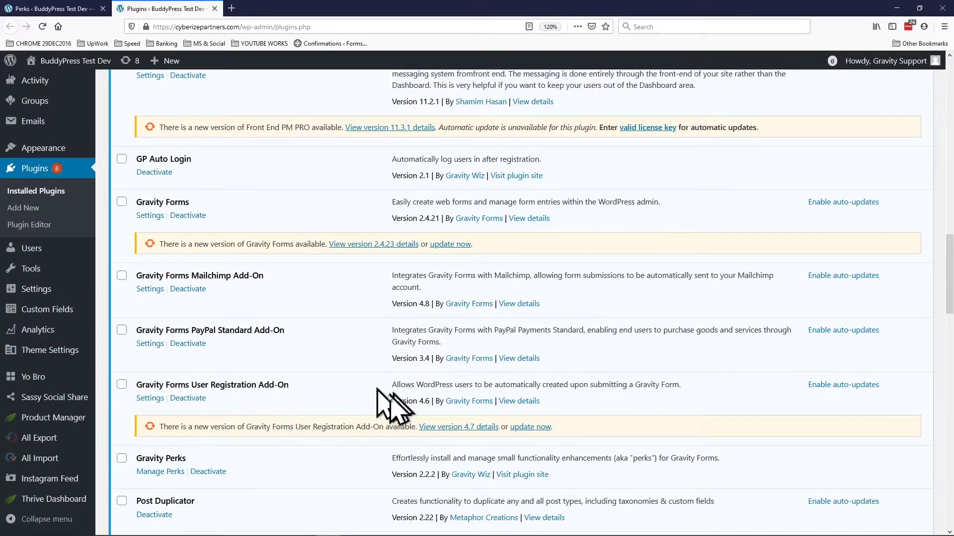
scroll(308, 341, up, 5)
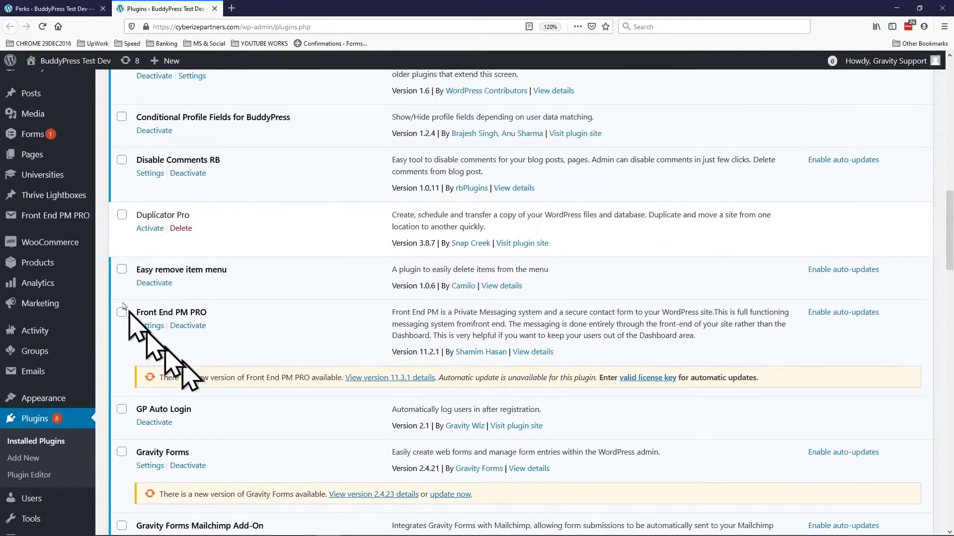
Step: Open the Register form (ID 1) from the Forms list and scroll through its paged fields
mouse_move(40, 140)
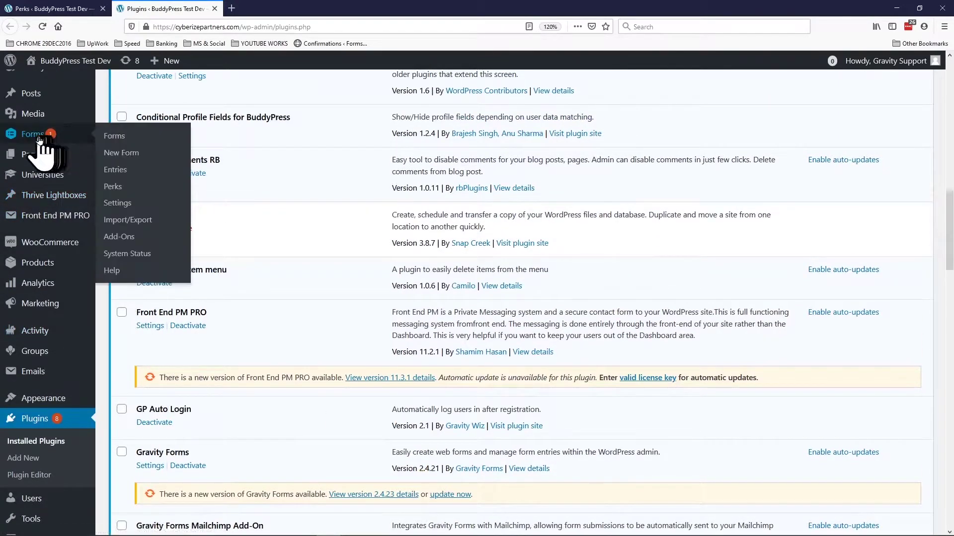
click(31, 137)
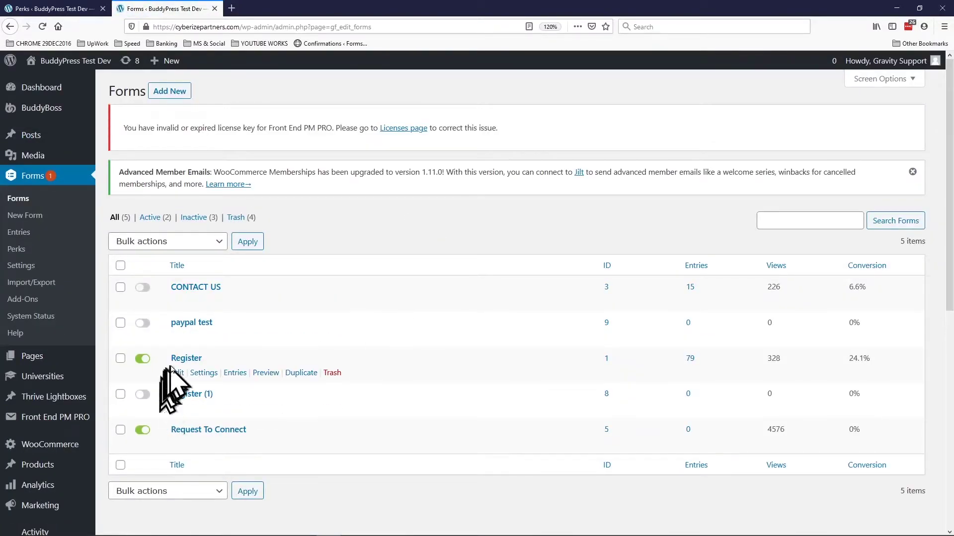
mouse_move(203, 373)
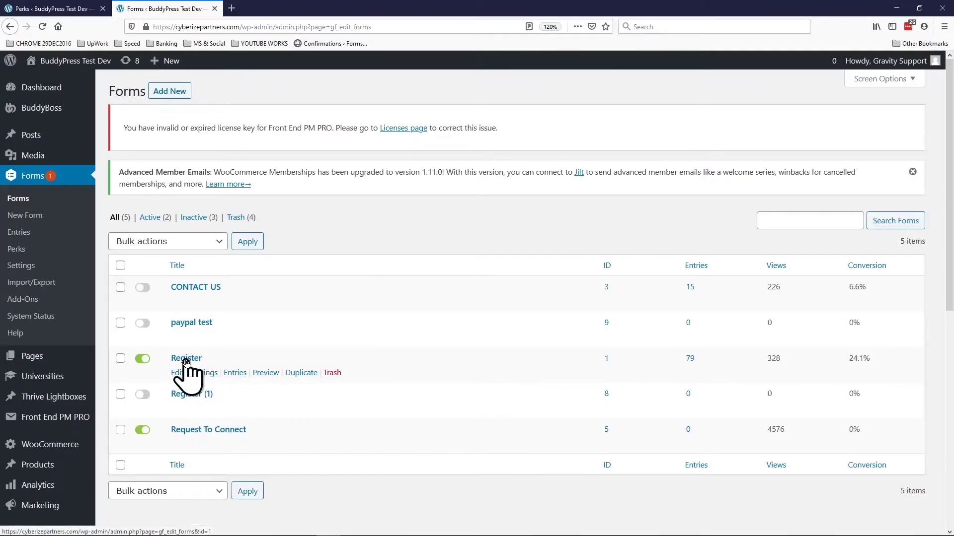
click(186, 359)
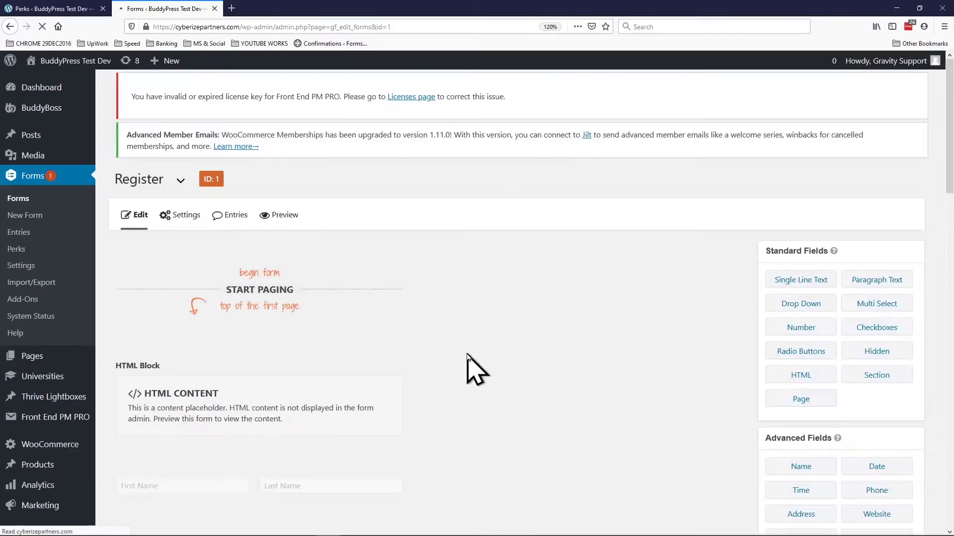
scroll(467, 355, down, 1)
scroll(466, 355, down, 6)
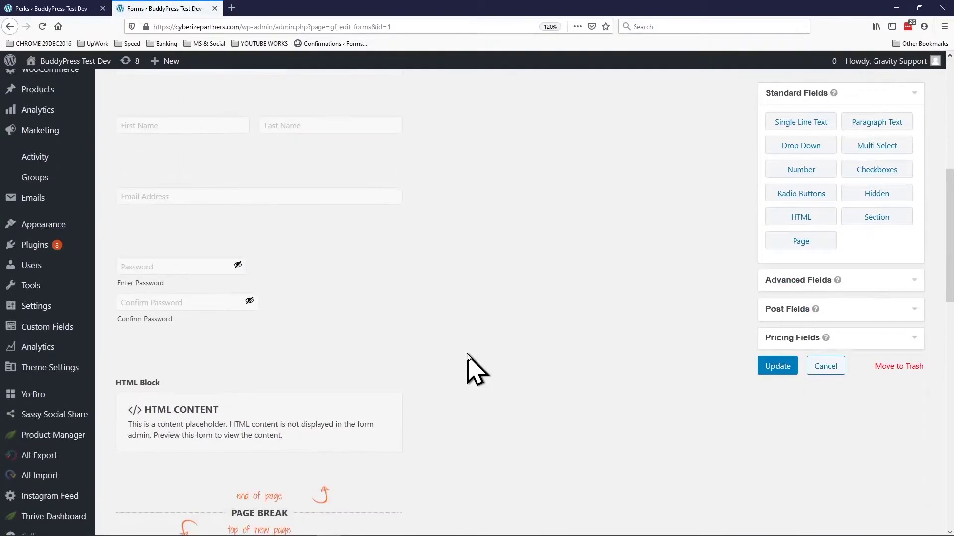
scroll(467, 354, up, 3)
scroll(467, 355, down, 4)
scroll(467, 354, up, 10)
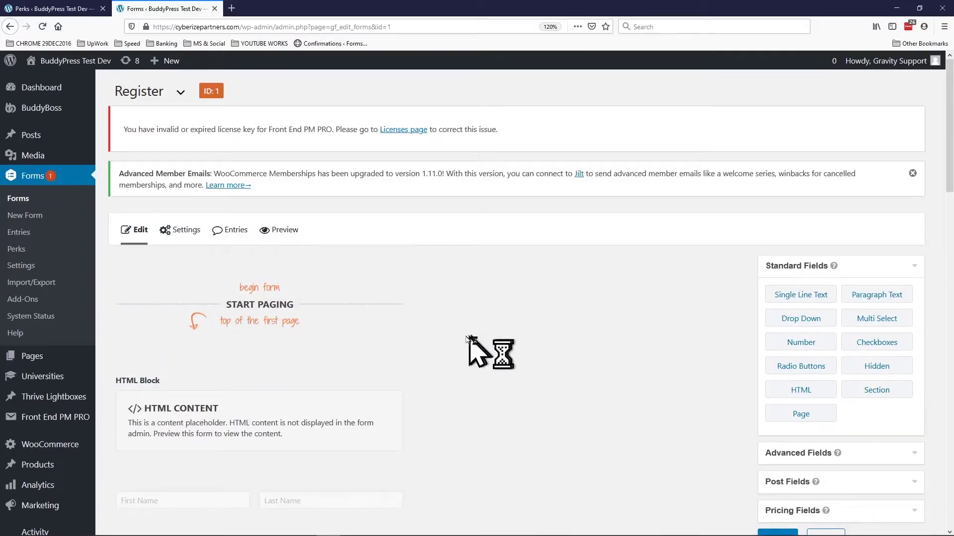
scroll(454, 324, down, 5)
scroll(468, 326, up, 5)
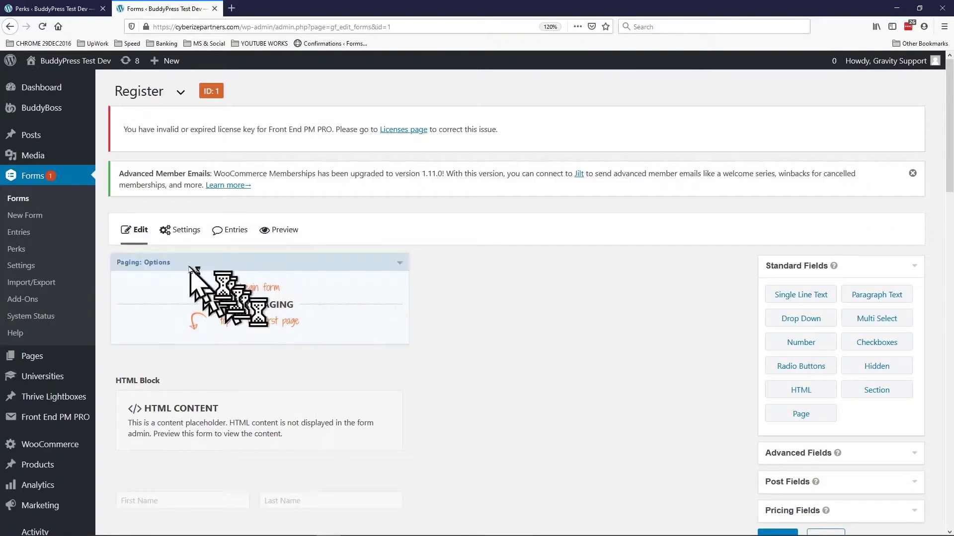
Step: Open the form's User Registration settings in a new tab and switch to it
mouse_move(186, 232)
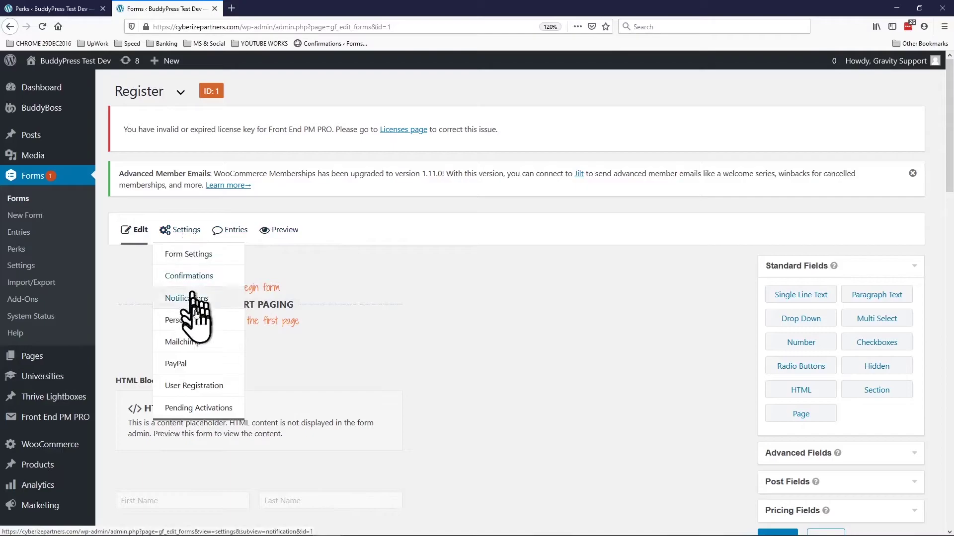
right_click(190, 387)
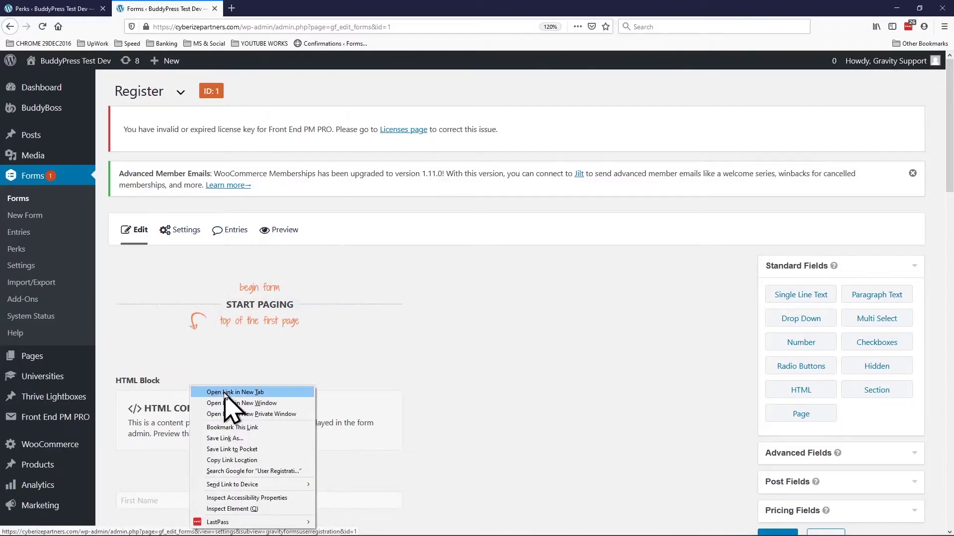
click(202, 392)
click(261, 11)
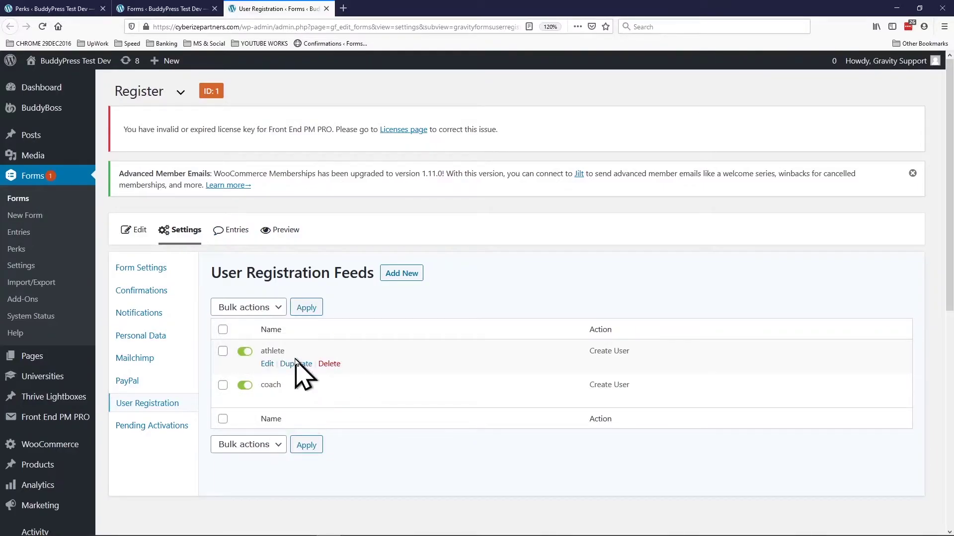
Step: Open the athlete and coach registration feed editors in their own new tabs
right_click(266, 365)
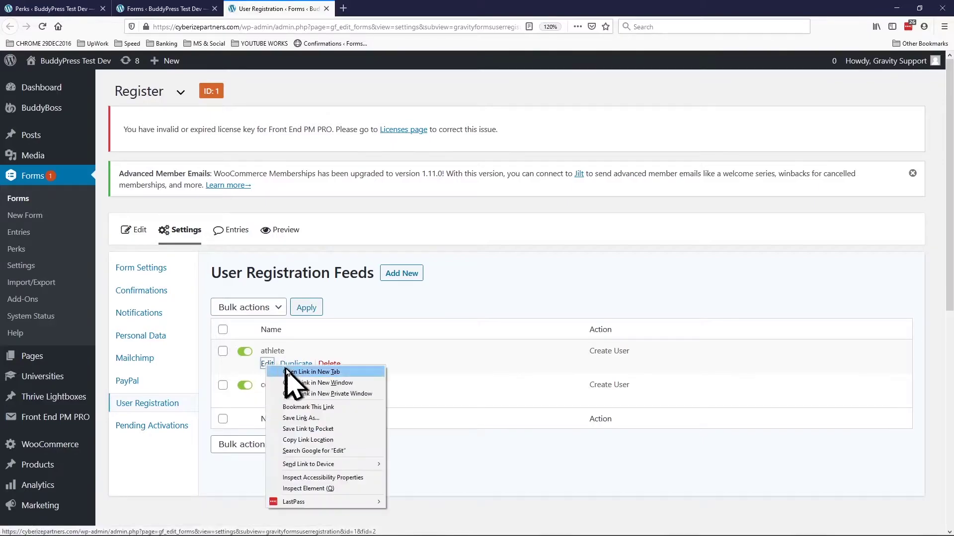
click(286, 371)
right_click(266, 398)
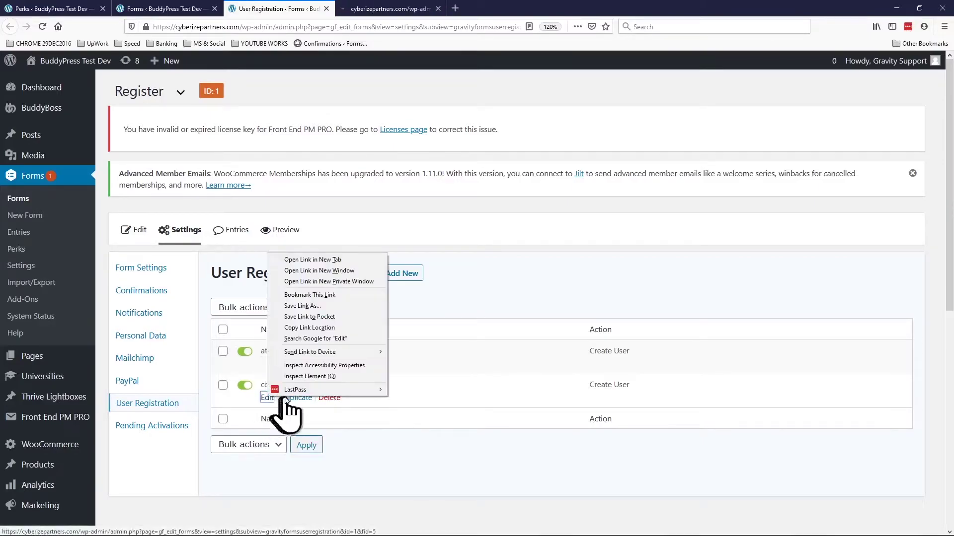
click(298, 260)
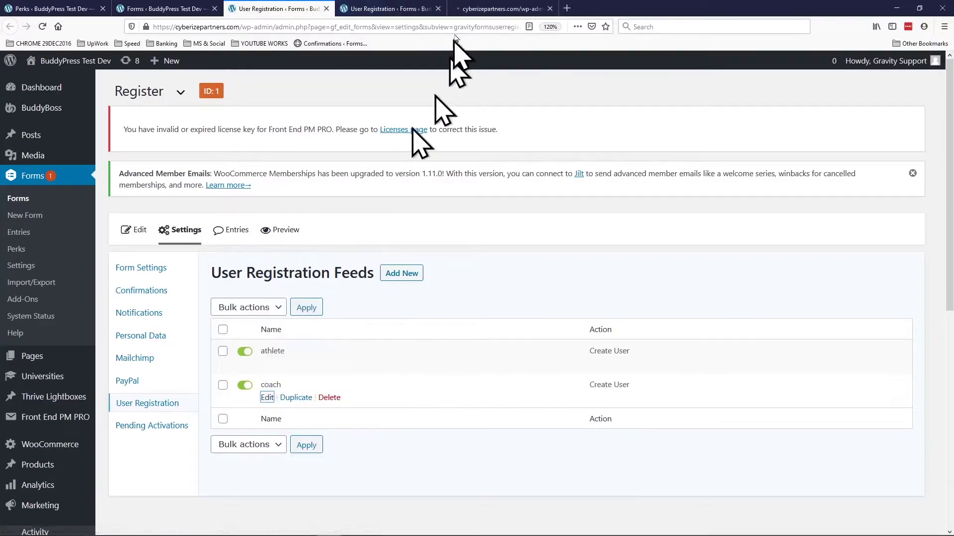
click(392, 12)
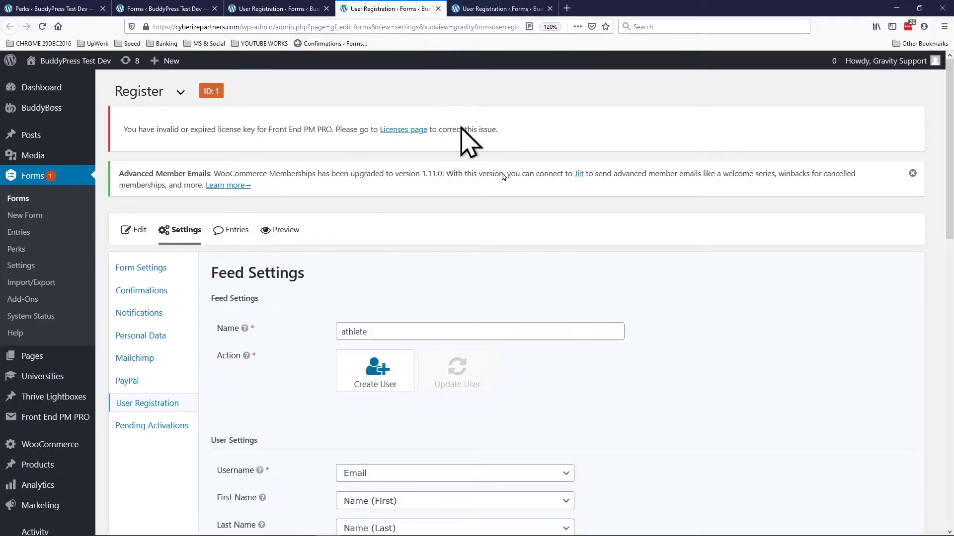
scroll(543, 309, down, 10)
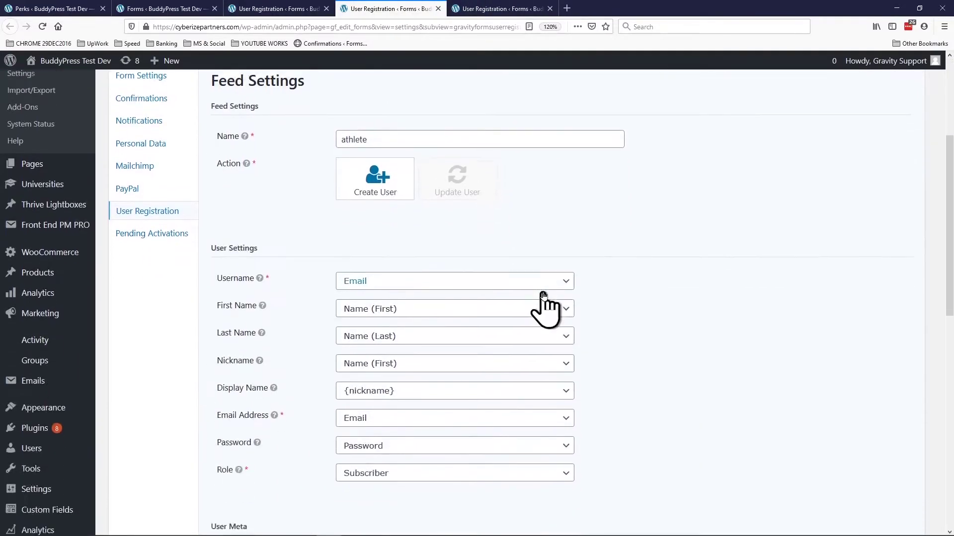
scroll(616, 269, down, 3)
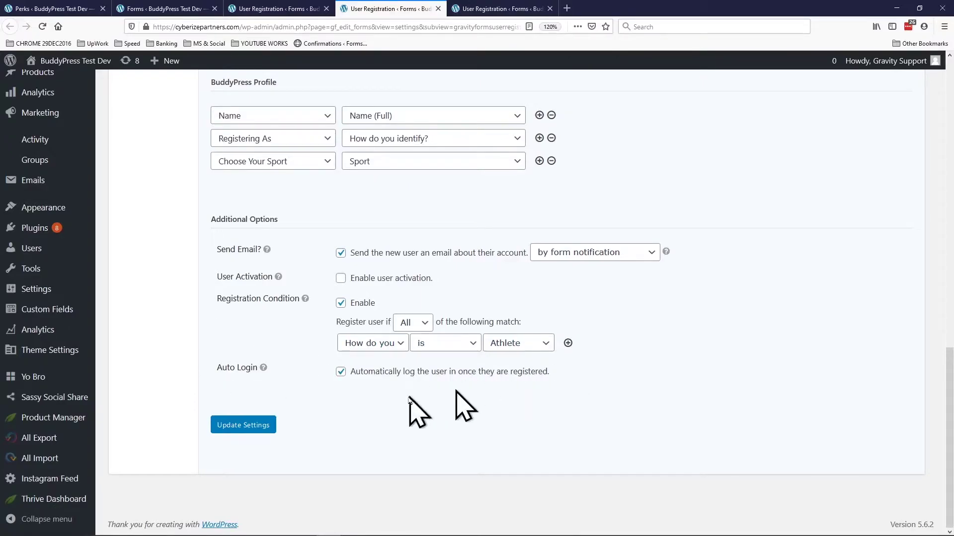
scroll(456, 393, up, 12)
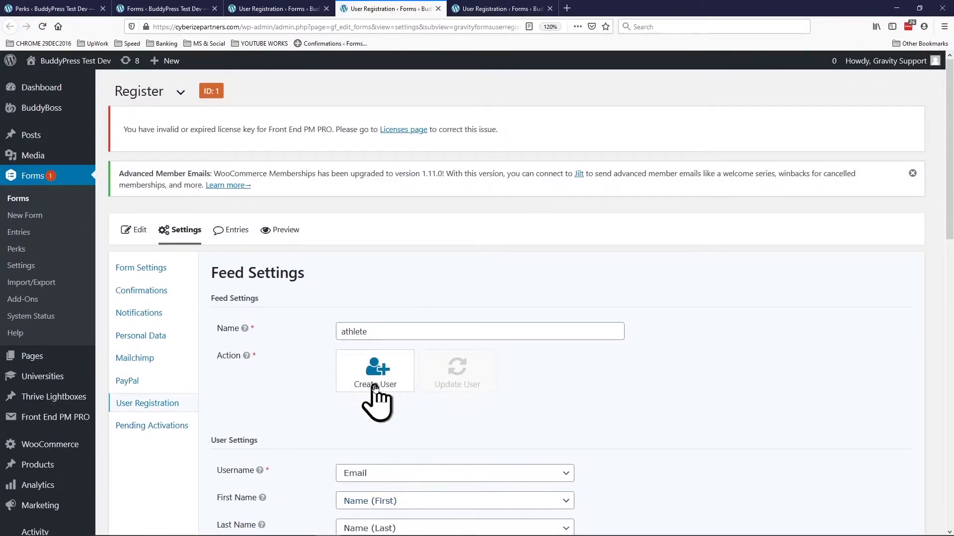
click(481, 10)
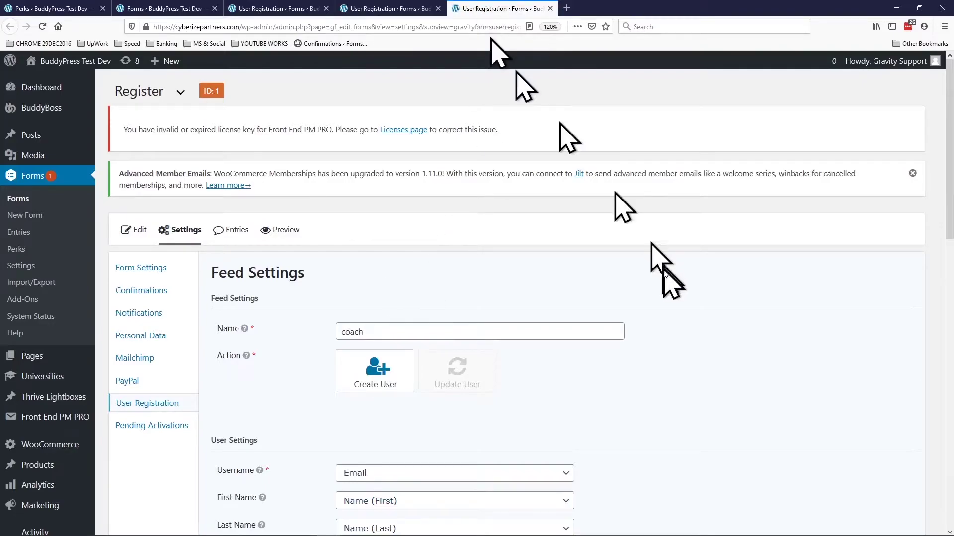
scroll(666, 285, down, 5)
scroll(662, 285, up, 4)
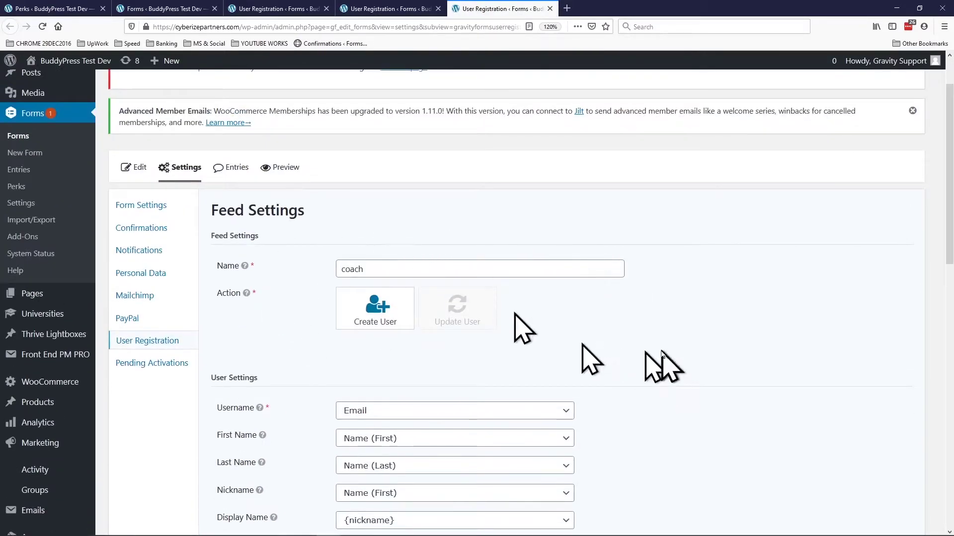
scroll(661, 368, down, 15)
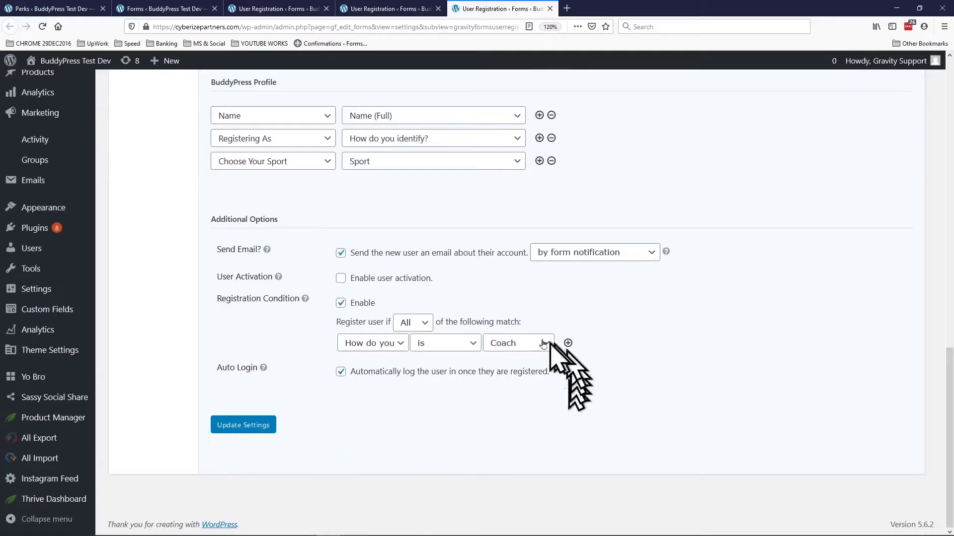
scroll(515, 412, up, 1)
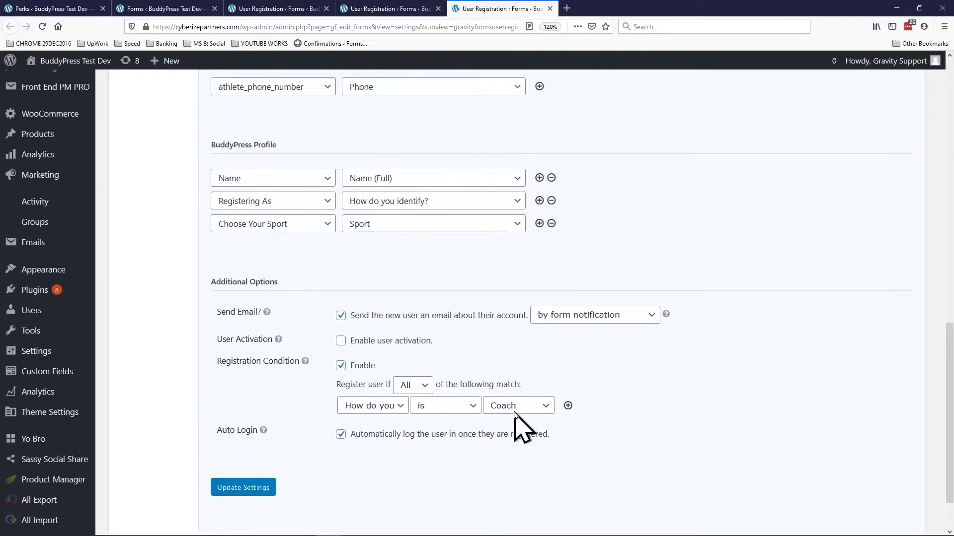
scroll(515, 418, up, 15)
click(276, 8)
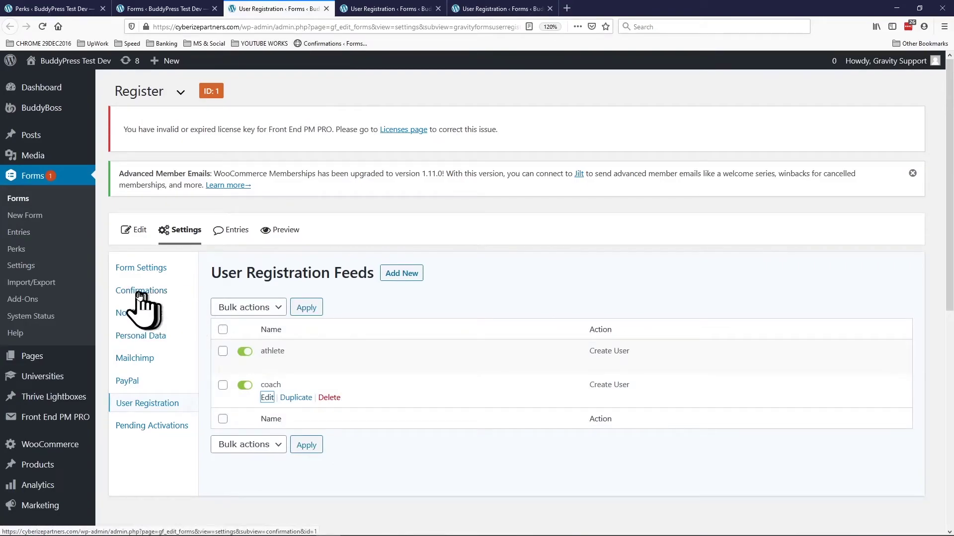
Step: Open the Register form's Confirmations list in a new tab and switch to it
right_click(139, 294)
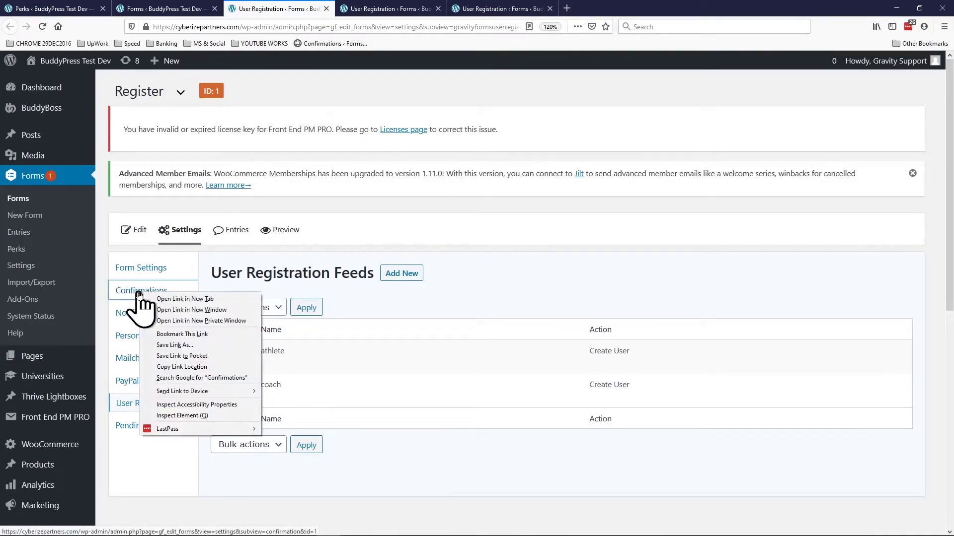
click(170, 298)
click(373, 9)
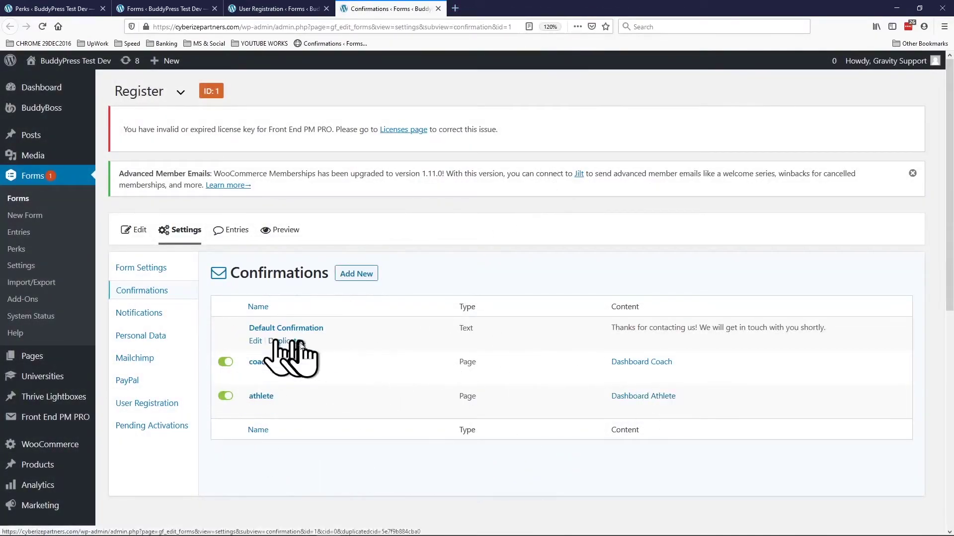
Step: Open the coach and athlete confirmations each in a separate new tab
right_click(261, 364)
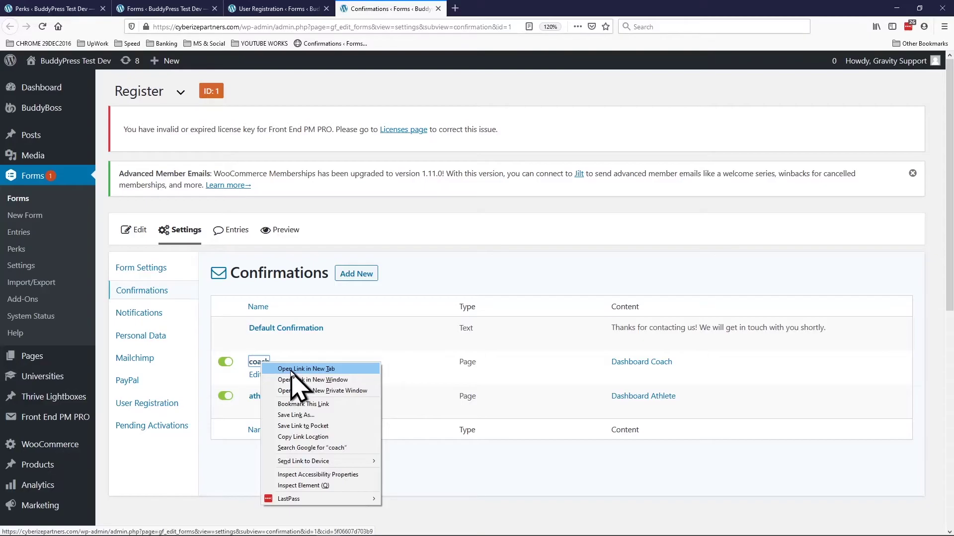
click(292, 369)
right_click(259, 400)
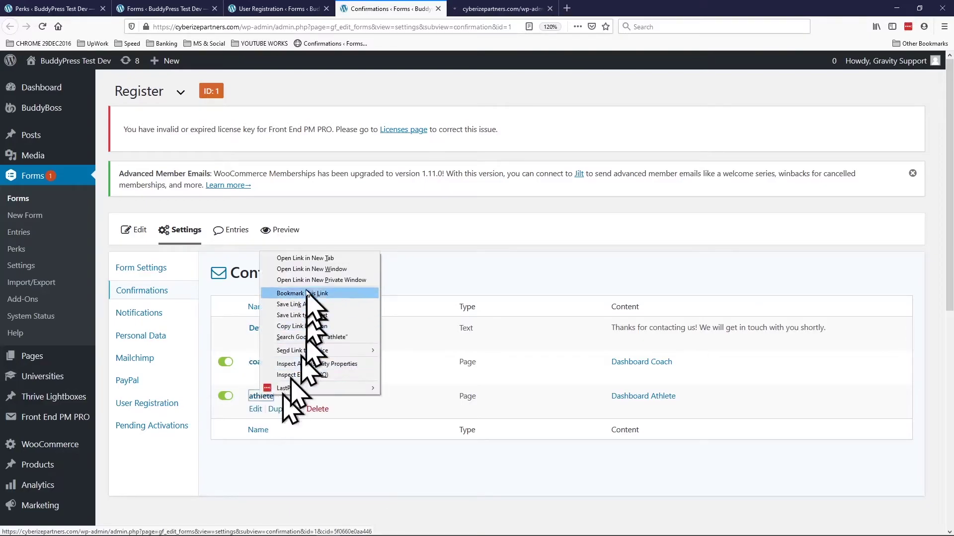
click(298, 257)
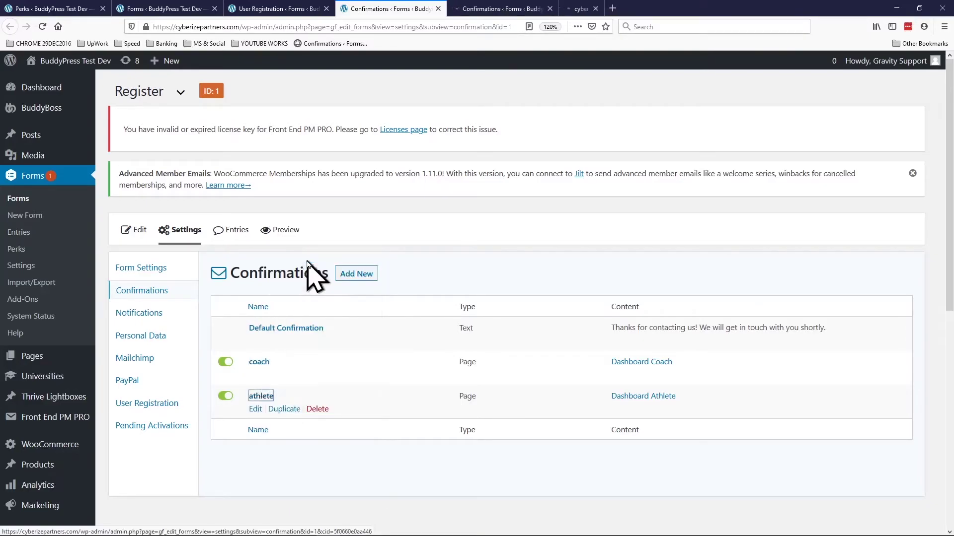
Step: Review the coach confirmation's settings, then the athlete confirmation routing to Dashboard Athlete
click(471, 12)
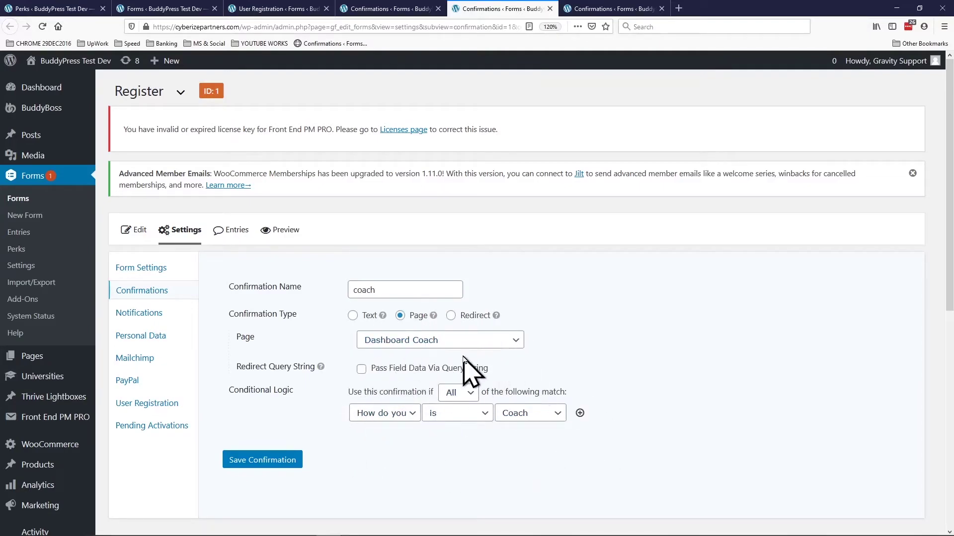
click(577, 8)
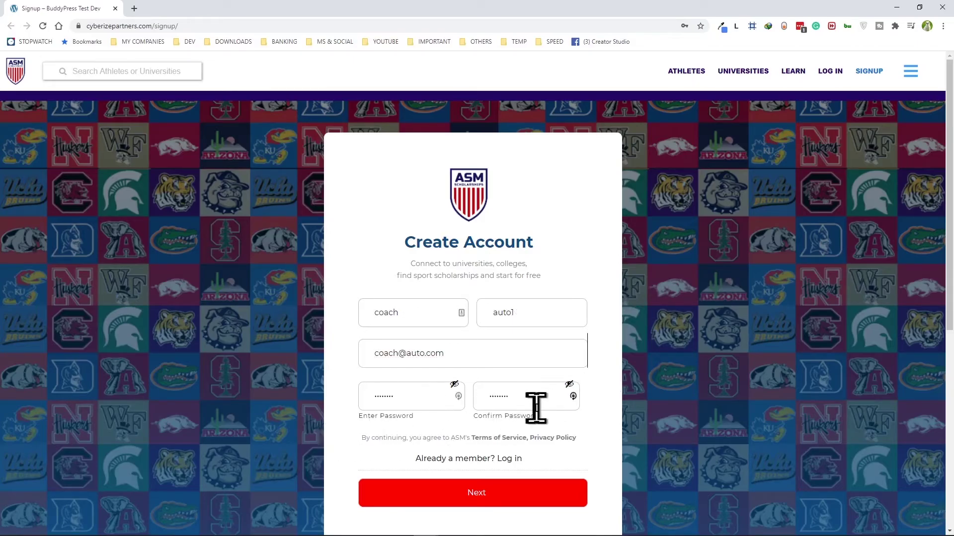
Step: Submit the coach's account details, decline saving the password, and choose Coach as the identity
click(473, 500)
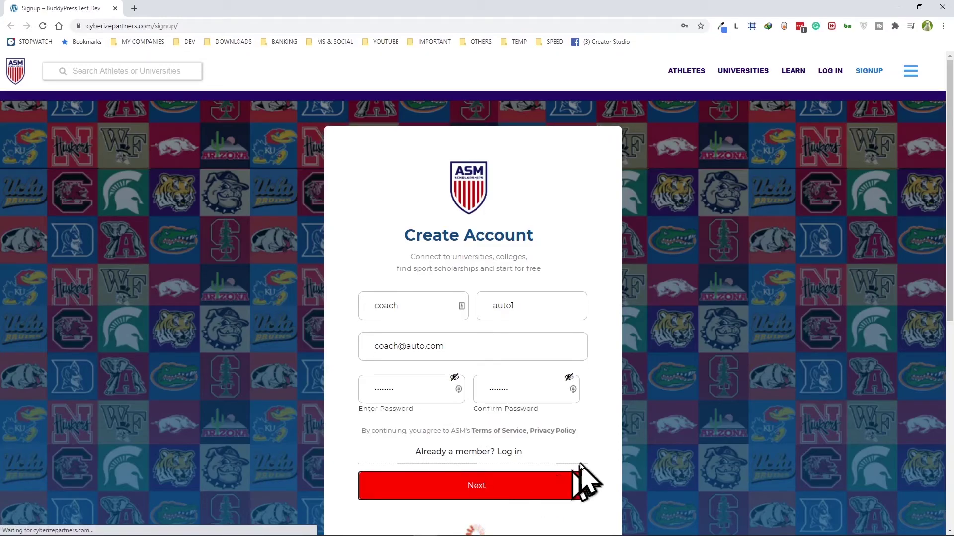
scroll(581, 479, down, 2)
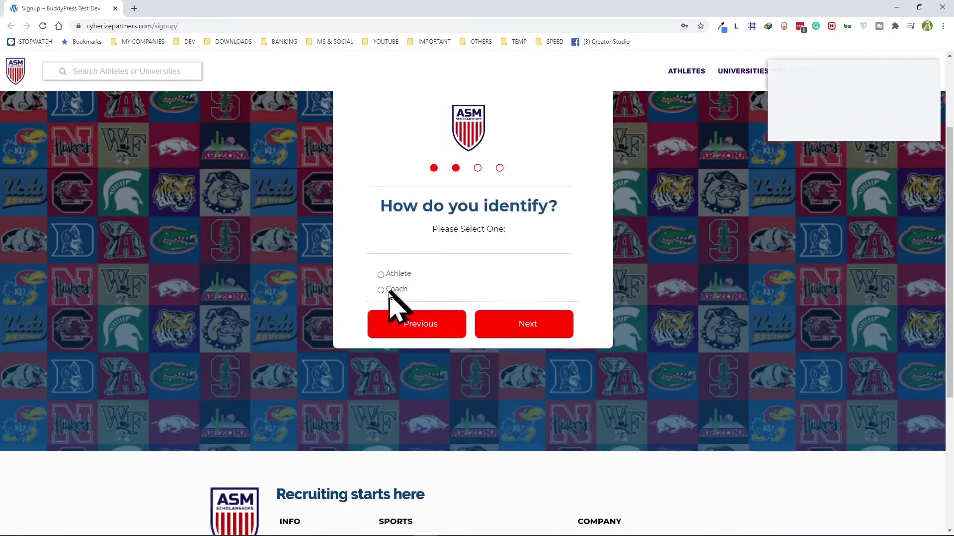
click(862, 127)
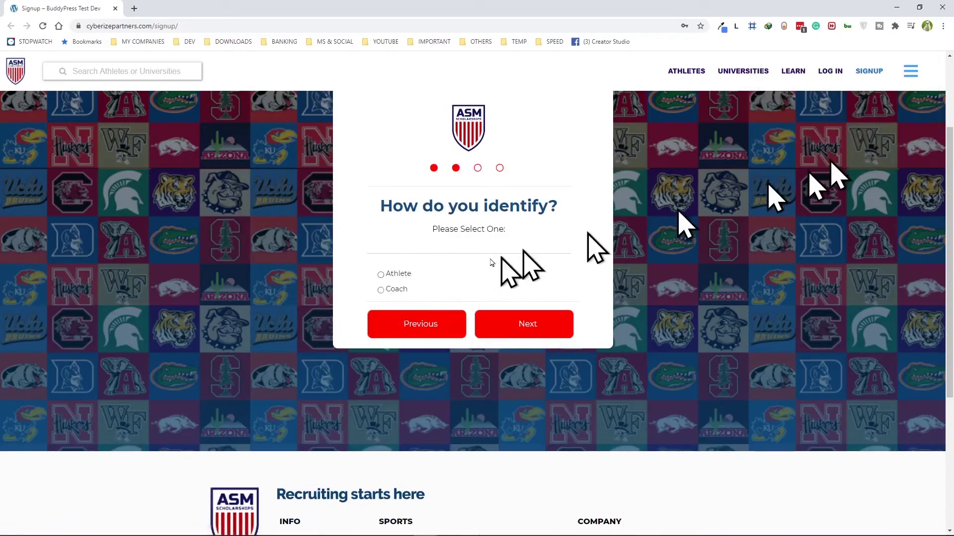
click(380, 290)
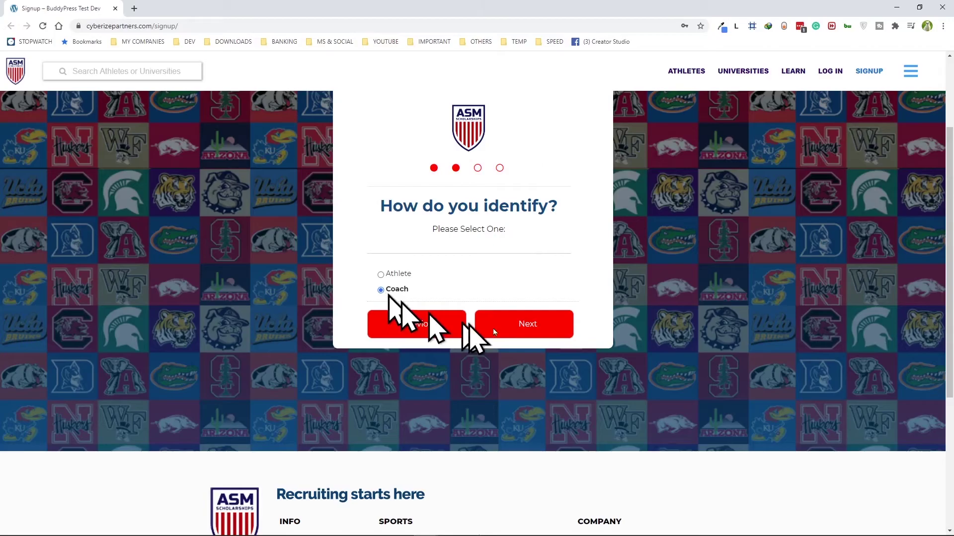
click(534, 327)
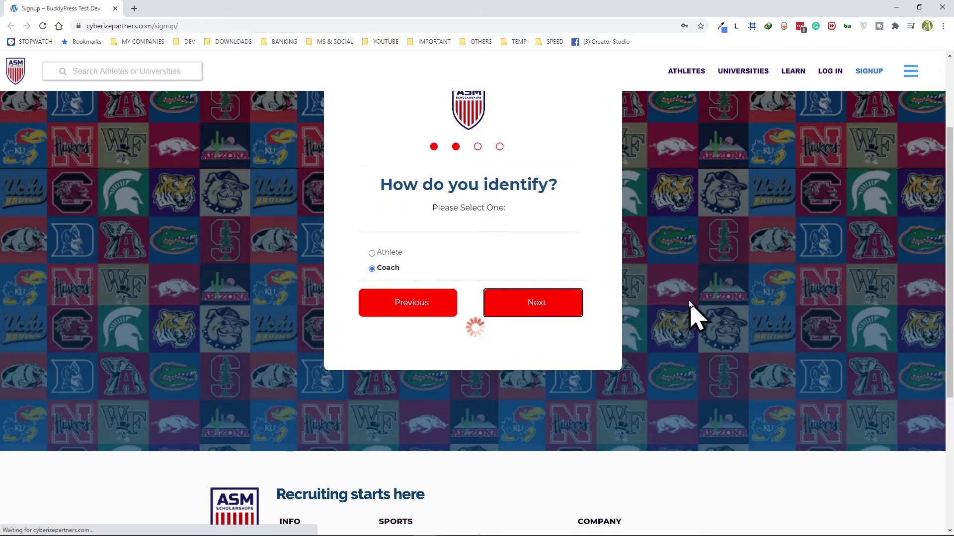
Step: Choose BASKETBALL as the sport and submit the coach signup
click(423, 282)
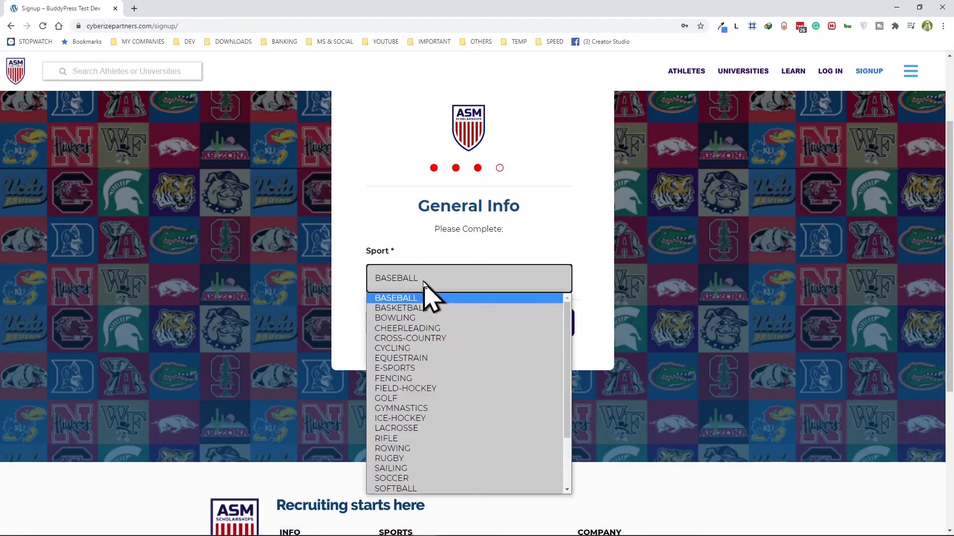
click(415, 310)
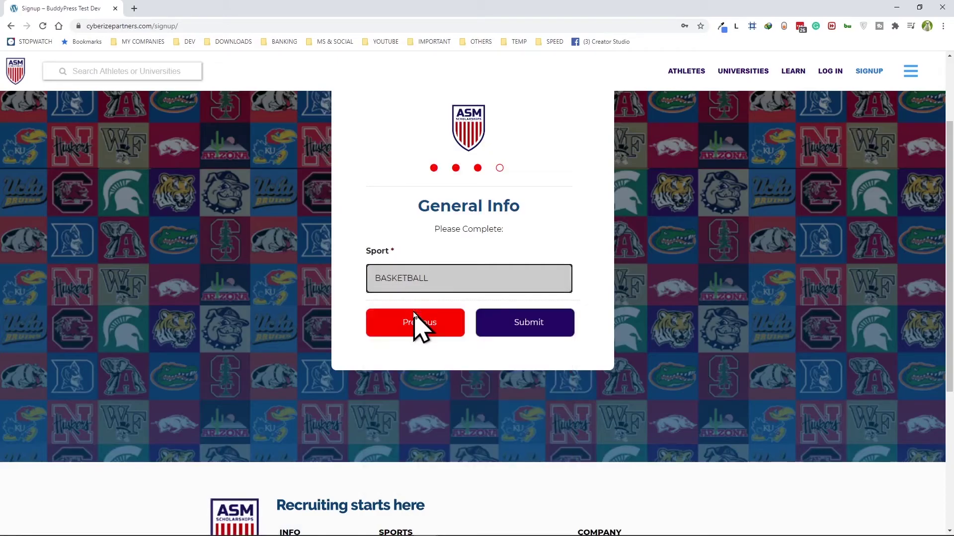
click(527, 325)
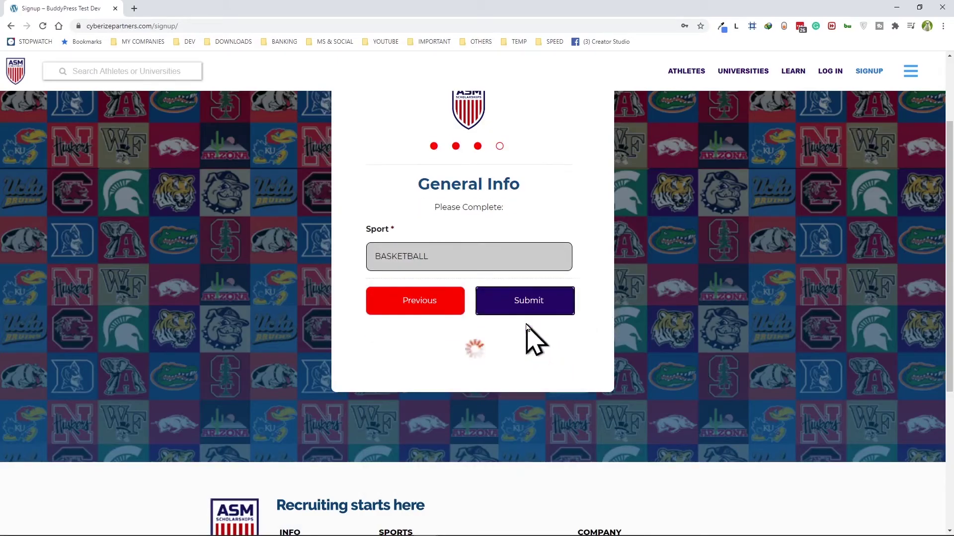